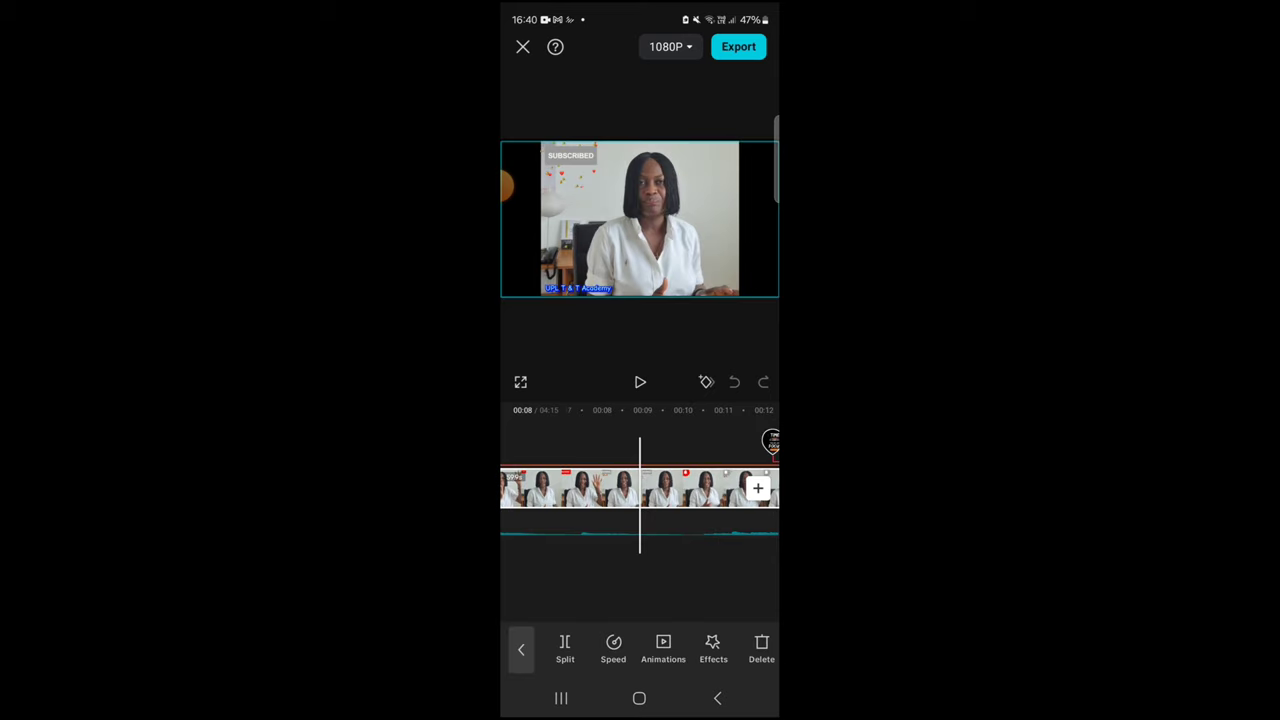
- Split the talking-head clip at 00:08 and 00:12, then select the middle section
click(641, 532)
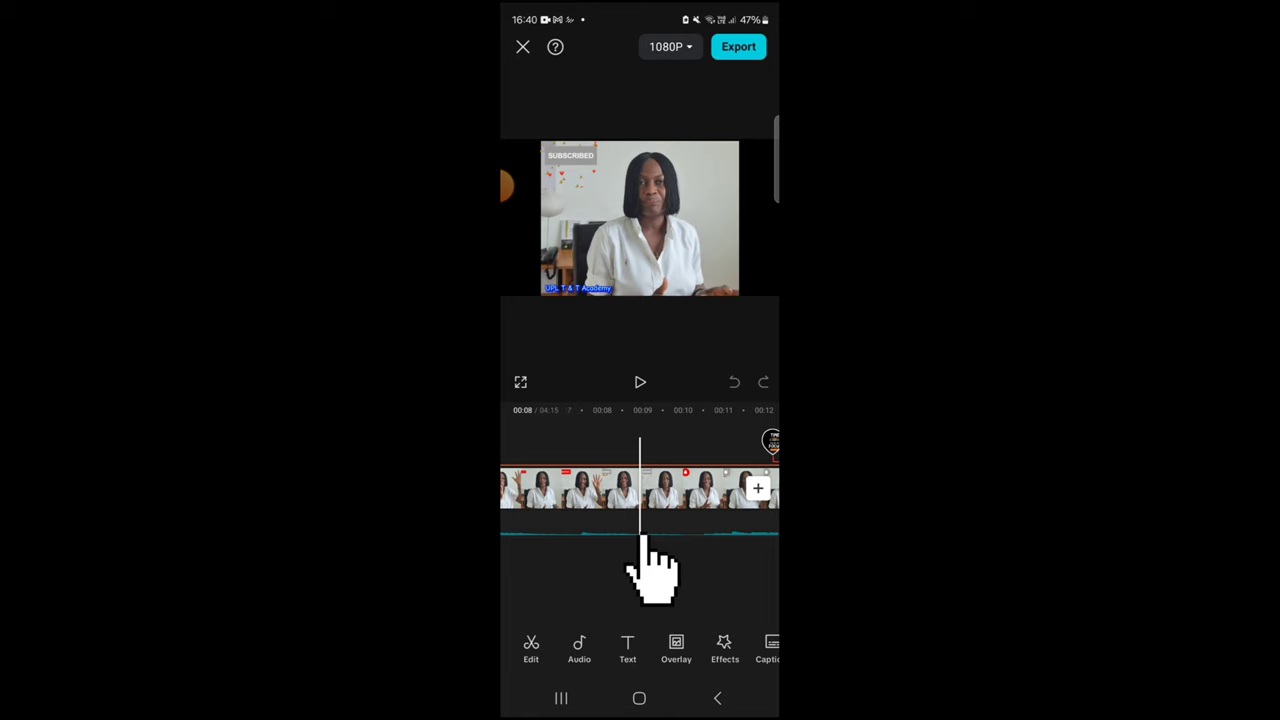
click(641, 532)
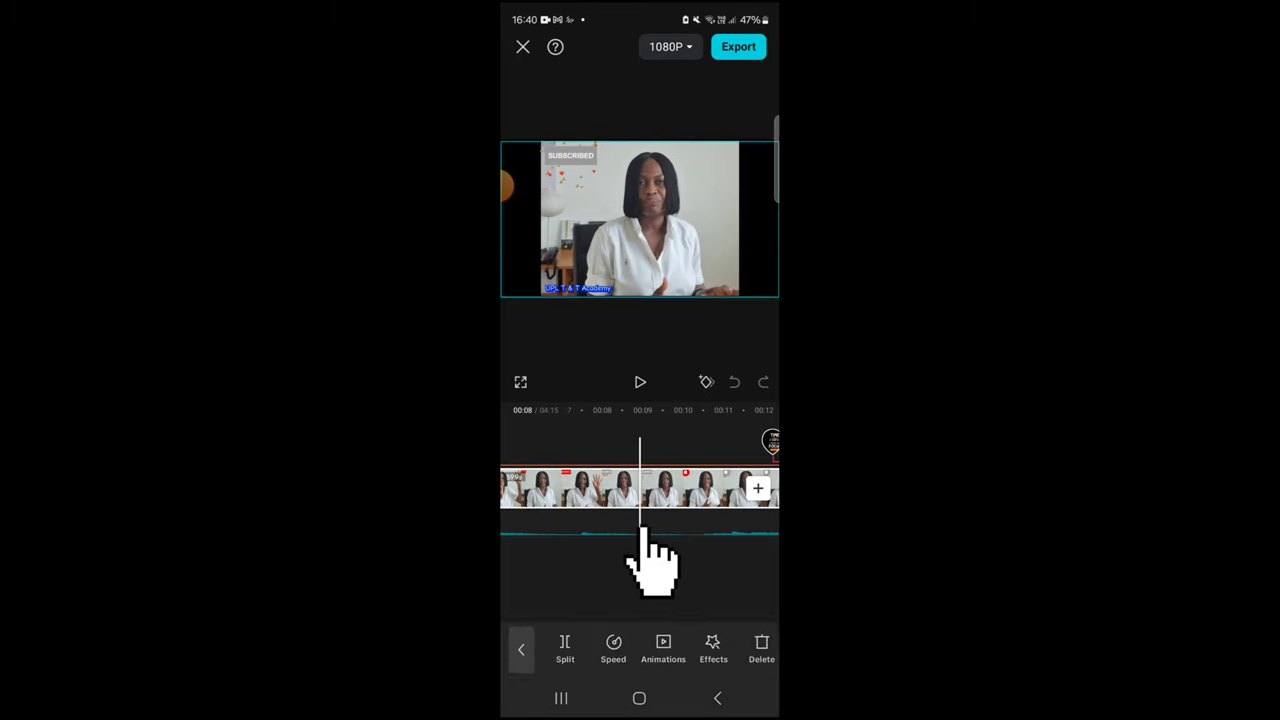
click(560, 662)
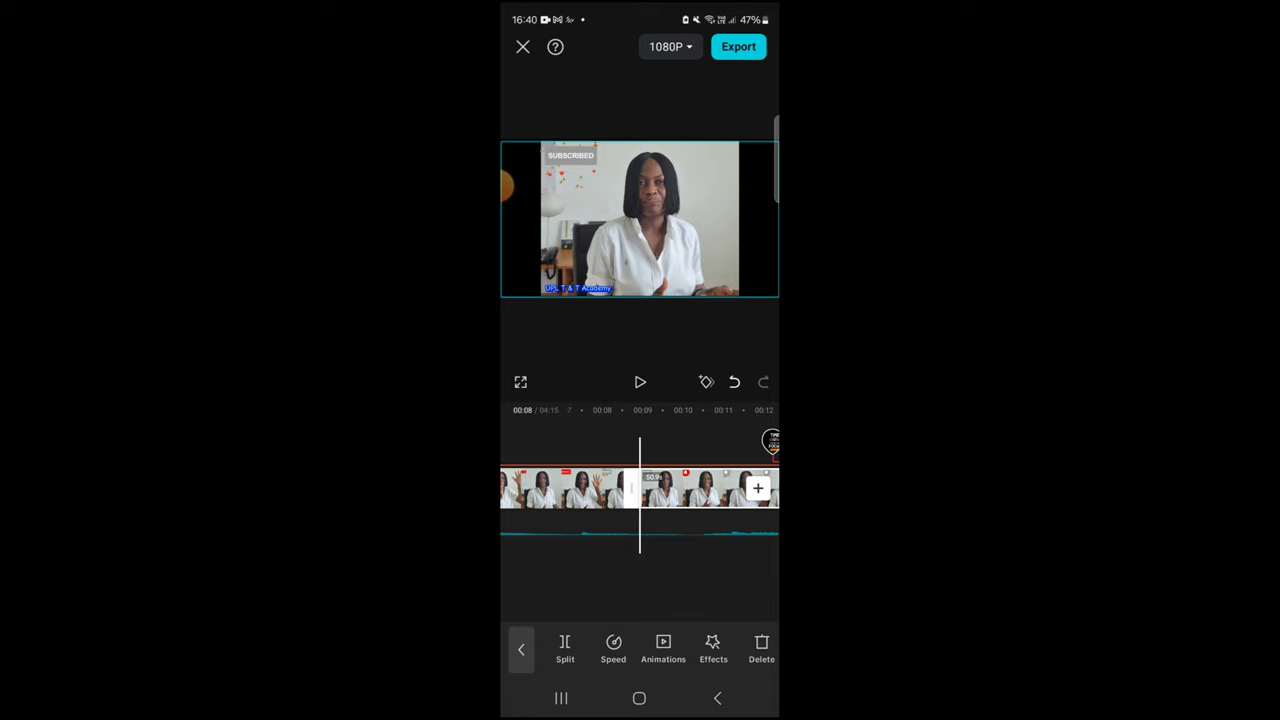
drag(720, 490, 560, 490)
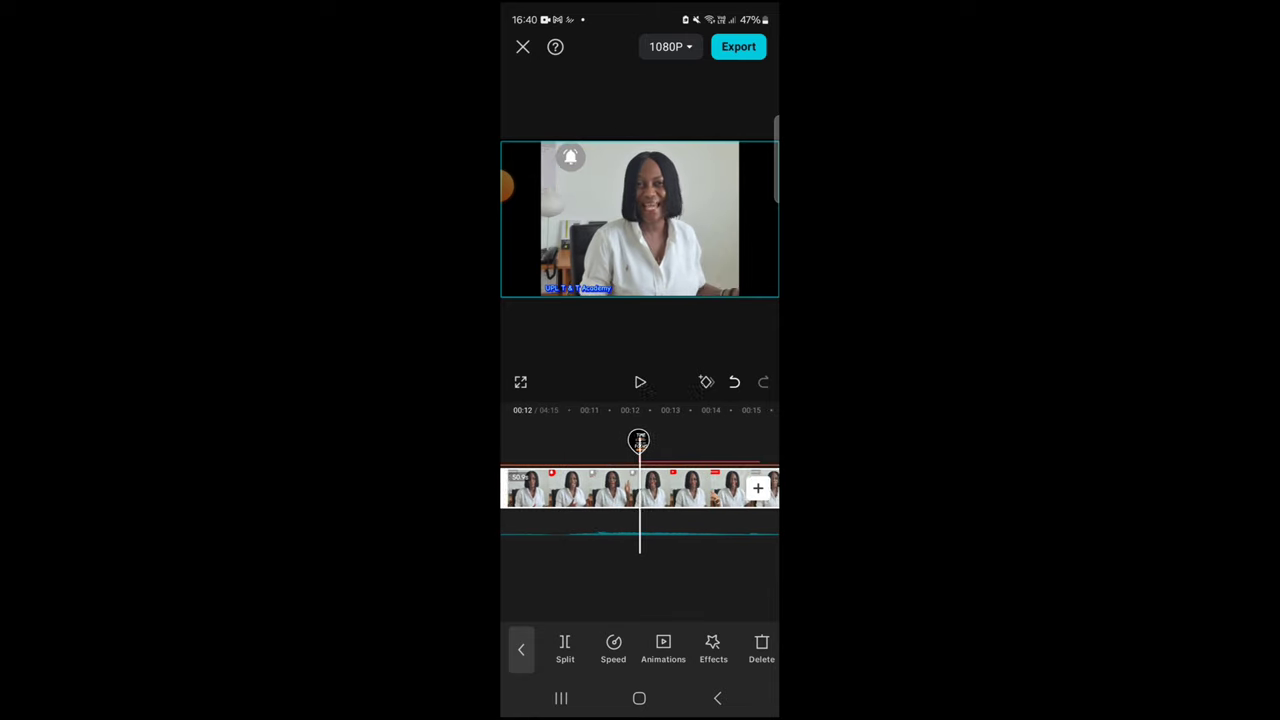
click(565, 648)
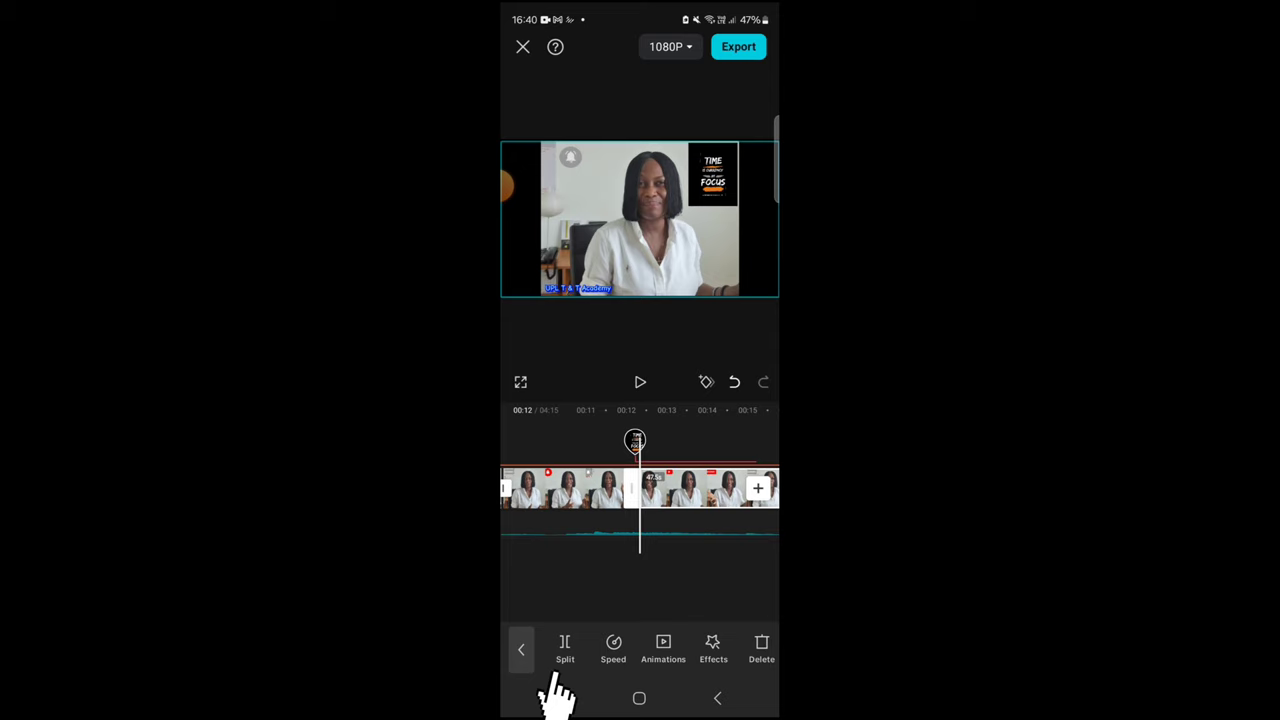
click(521, 650)
click(600, 488)
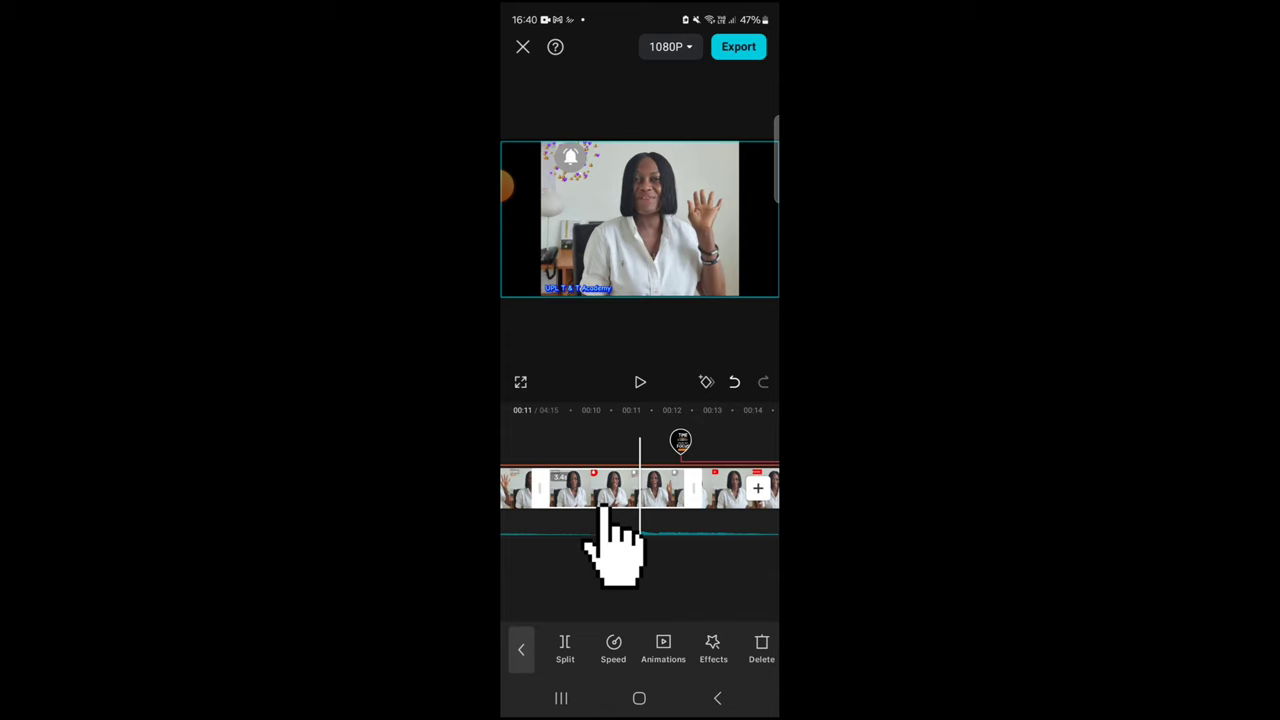
- Delete the middle section and the following section, then scroll the timeline back to the start
click(605, 522)
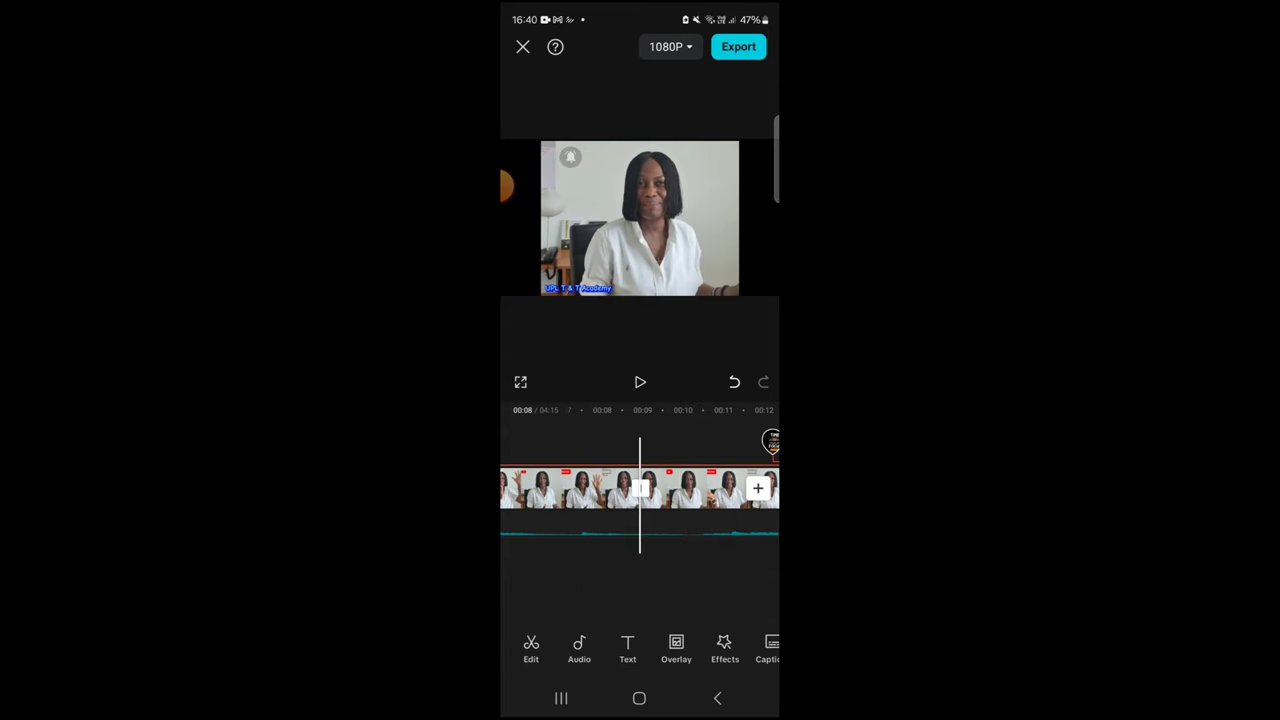
click(697, 526)
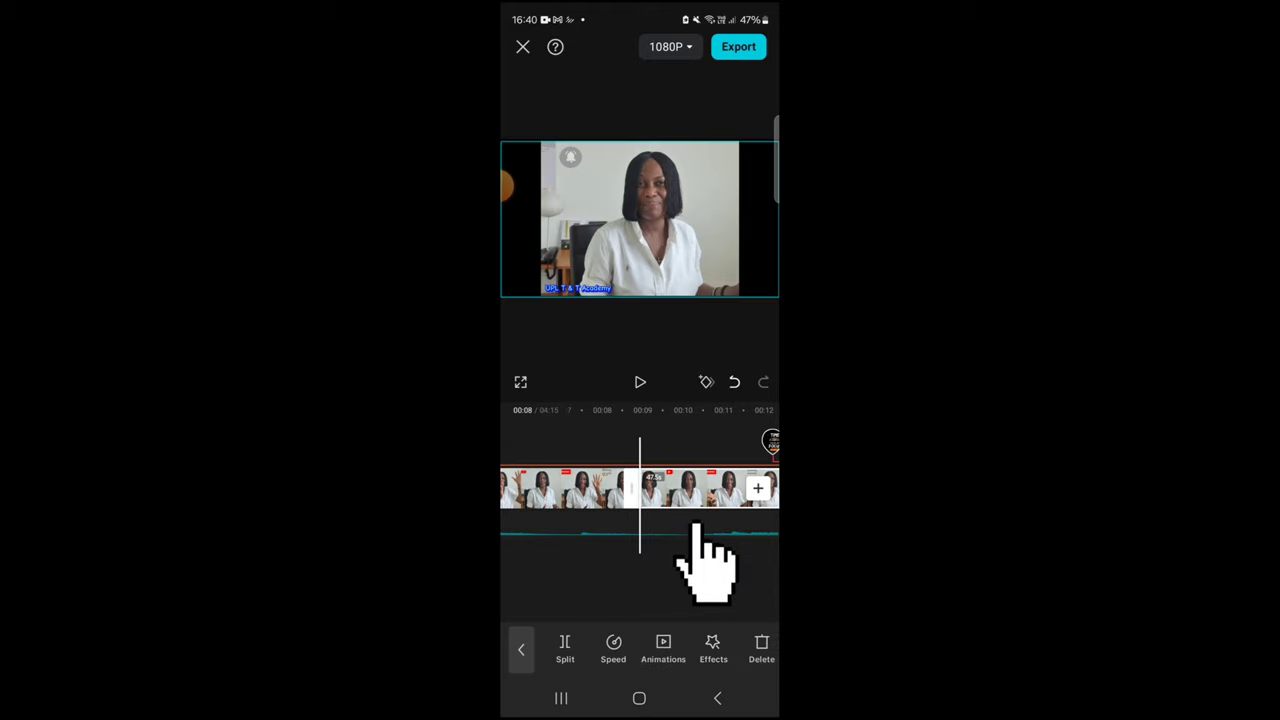
click(697, 526)
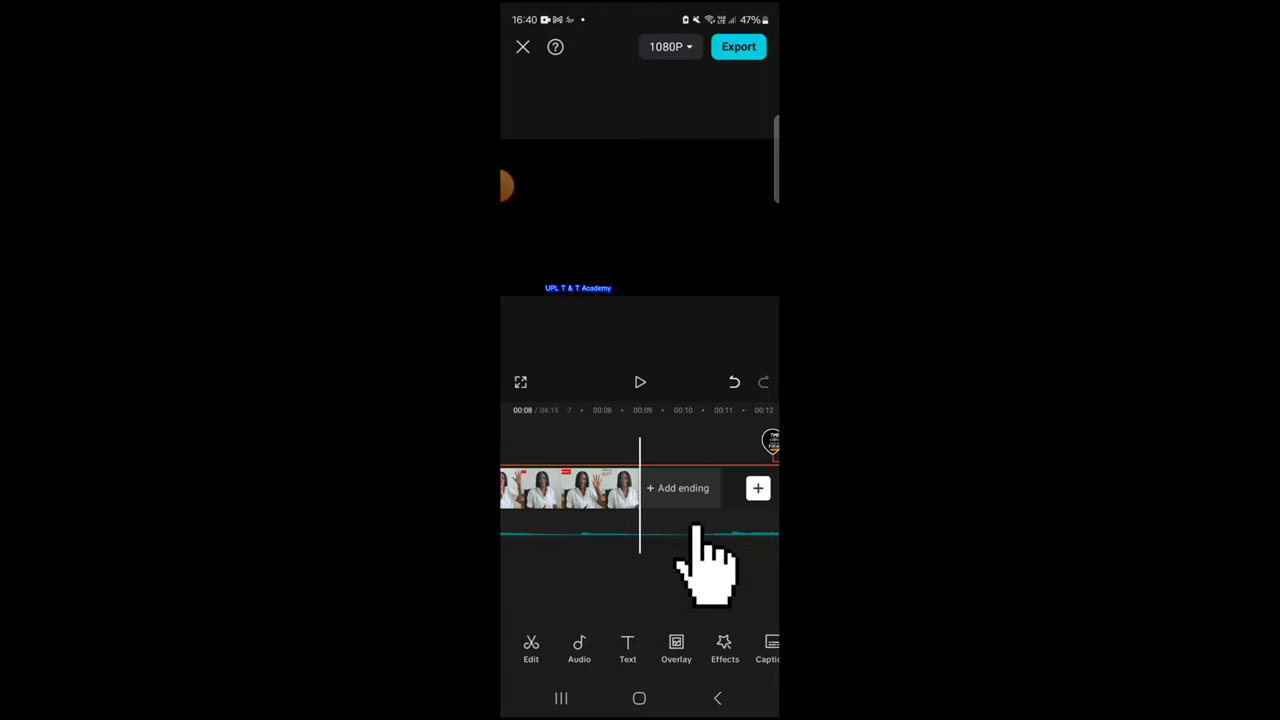
mouse_move(697, 528)
mouse_down()
mouse_move(577, 528)
mouse_move(644, 528)
mouse_up()
mouse_move(580, 490)
mouse_down()
mouse_move(760, 490)
mouse_move(640, 490)
mouse_up()
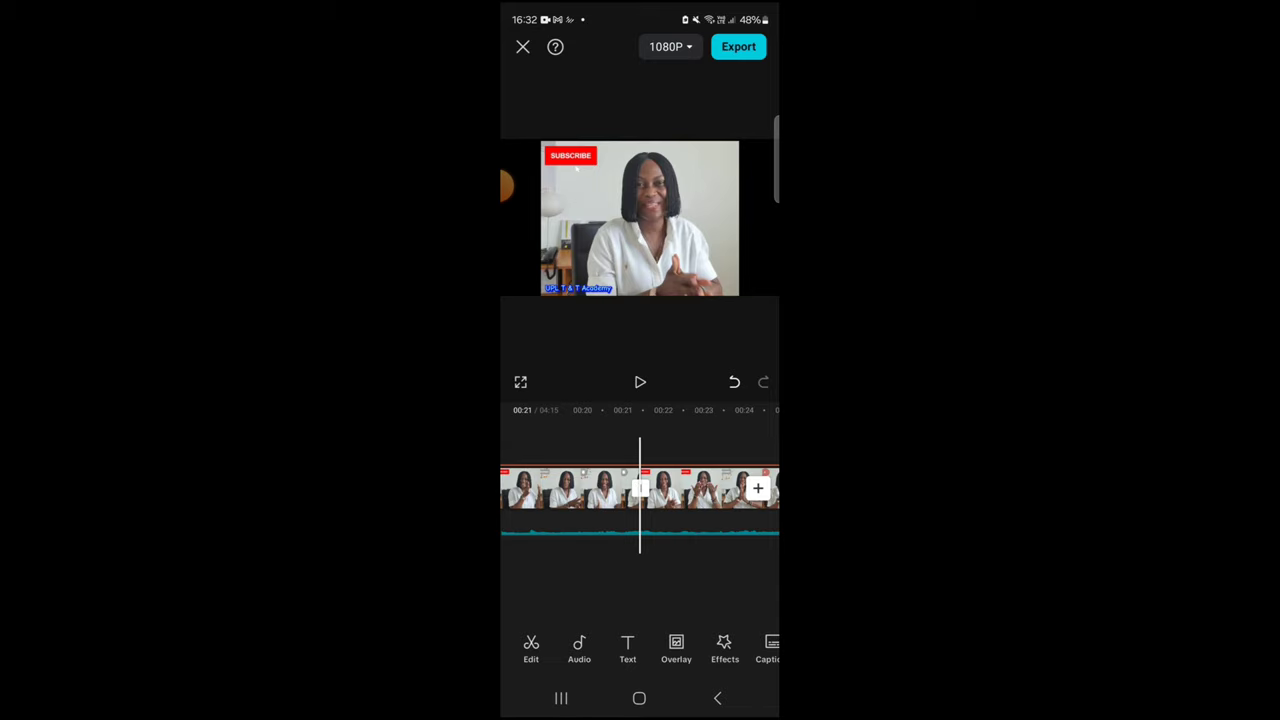
- Undo both deletions and both splits, then redo to restore the cut at about 21 seconds
click(734, 382)
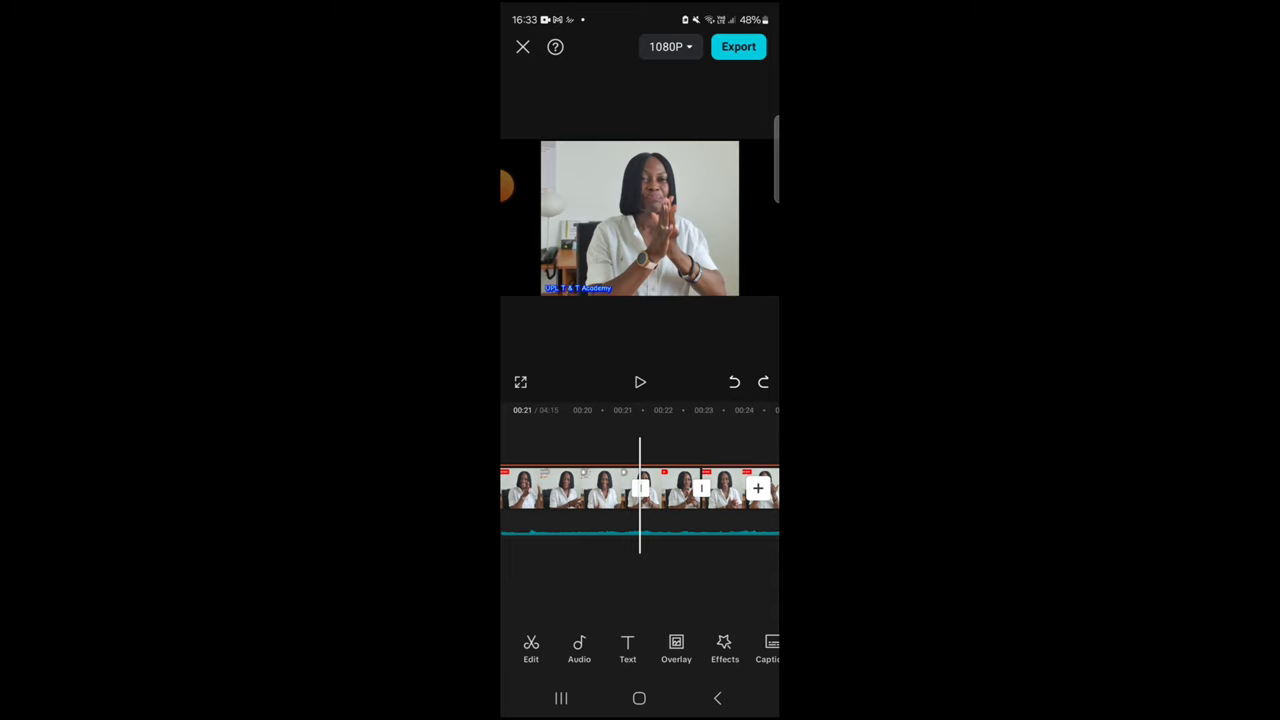
click(734, 382)
click(734, 382)
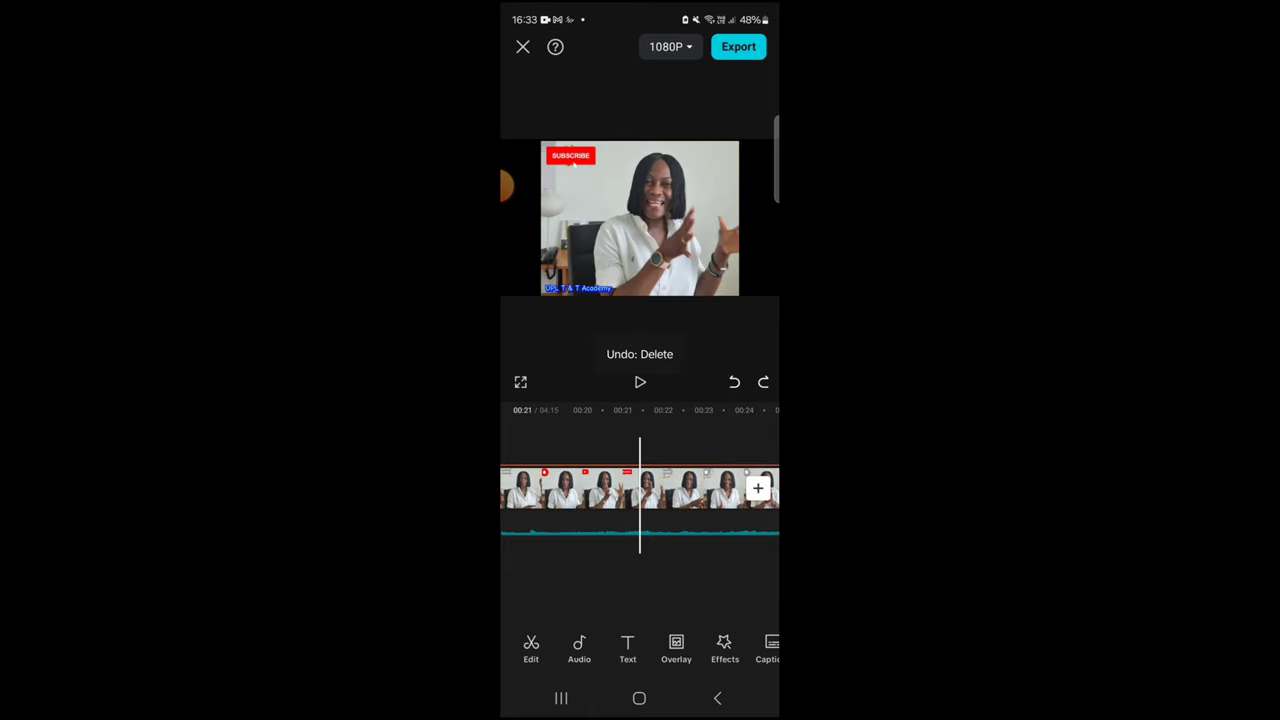
click(734, 382)
click(763, 382)
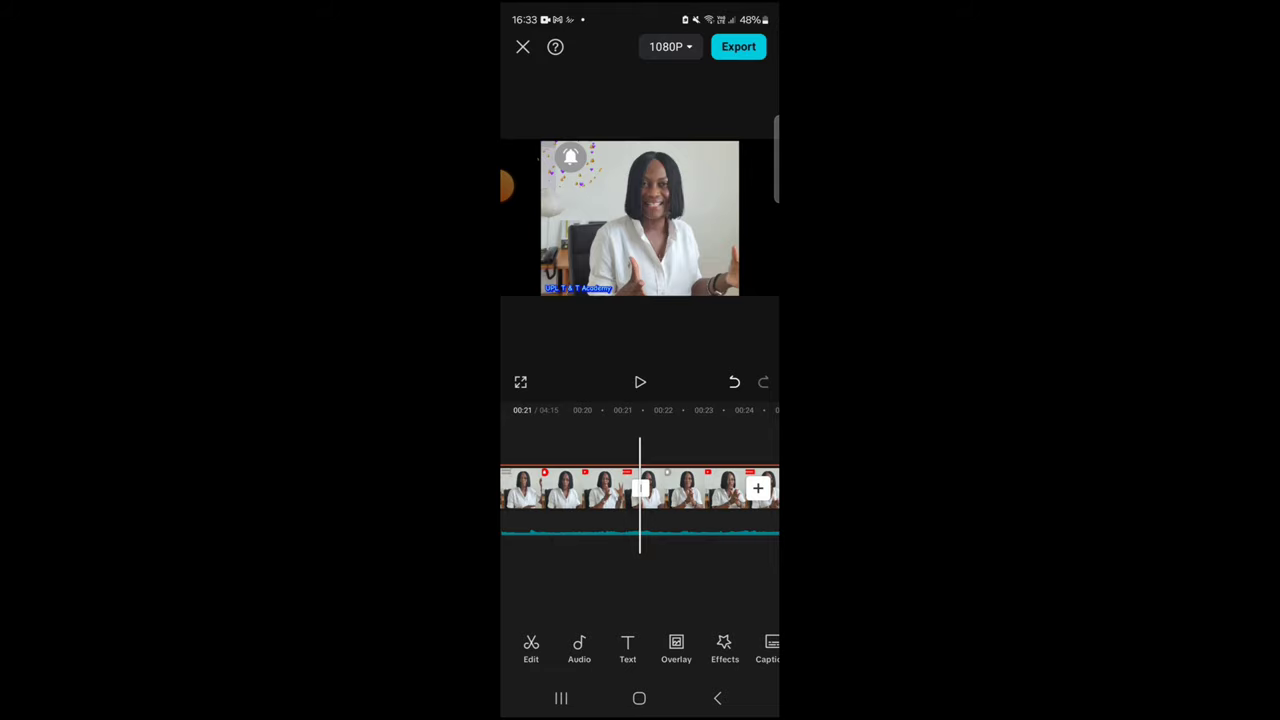
click(735, 50)
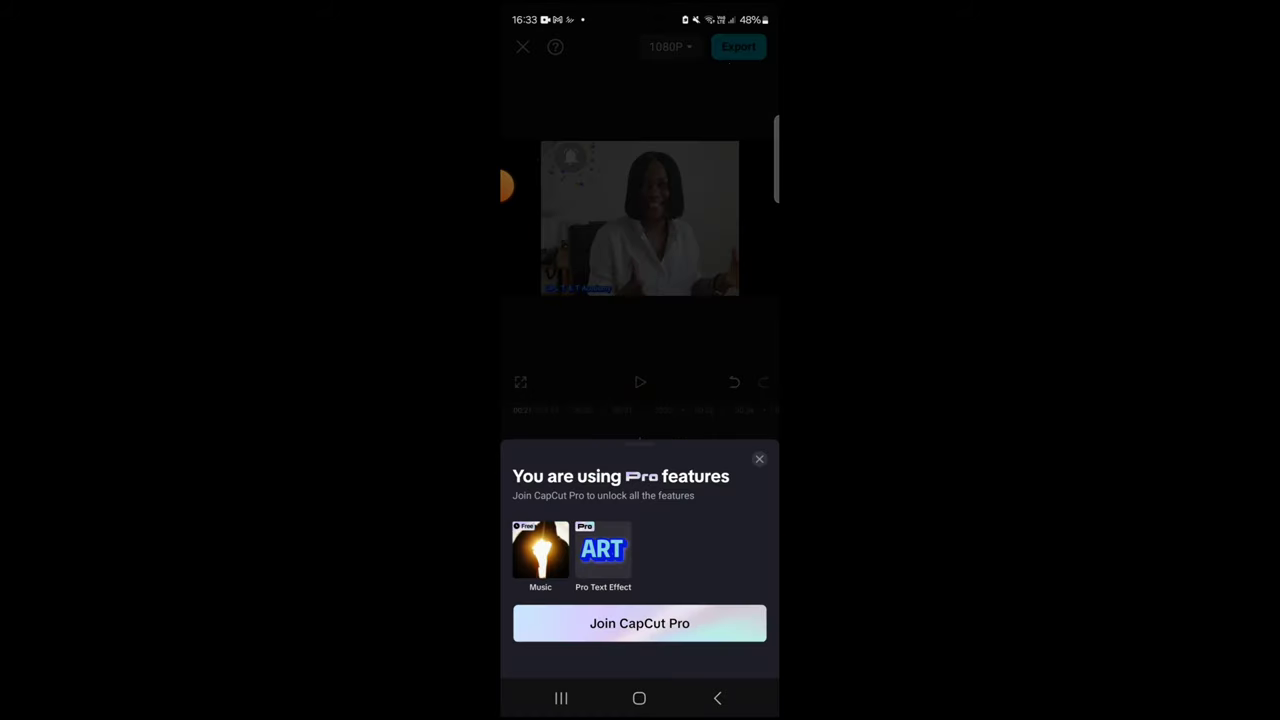
click(759, 459)
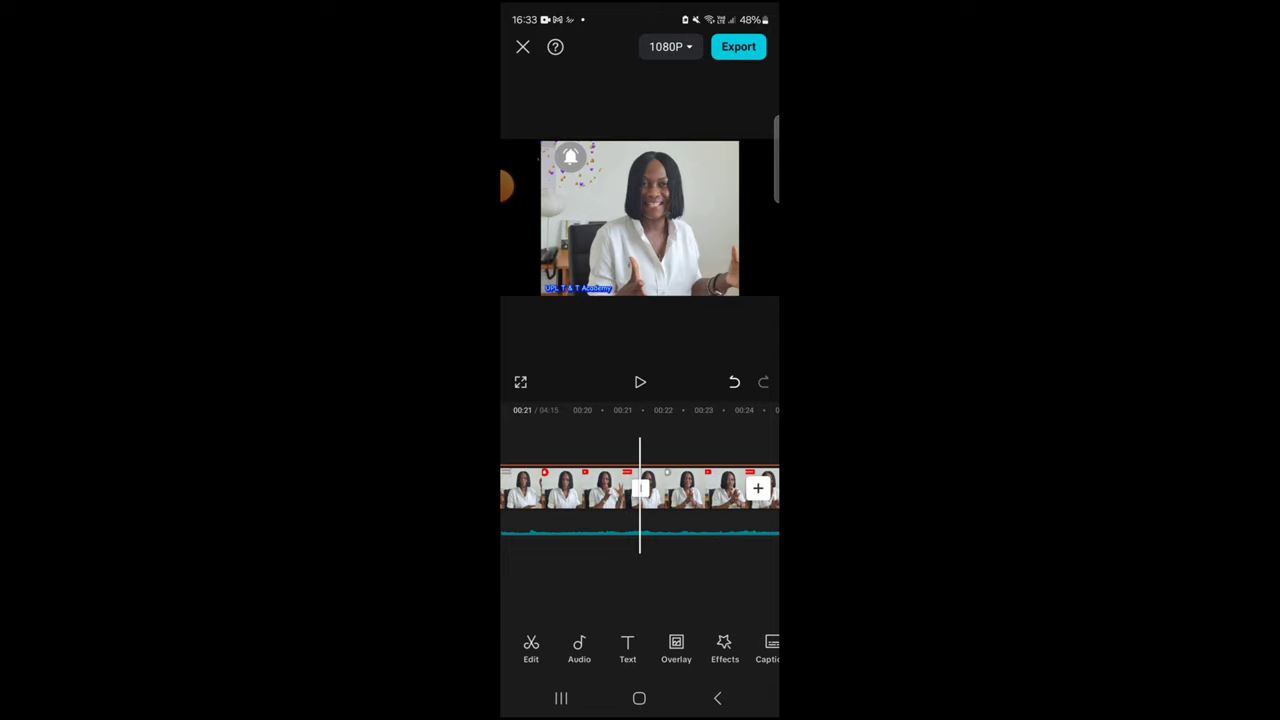